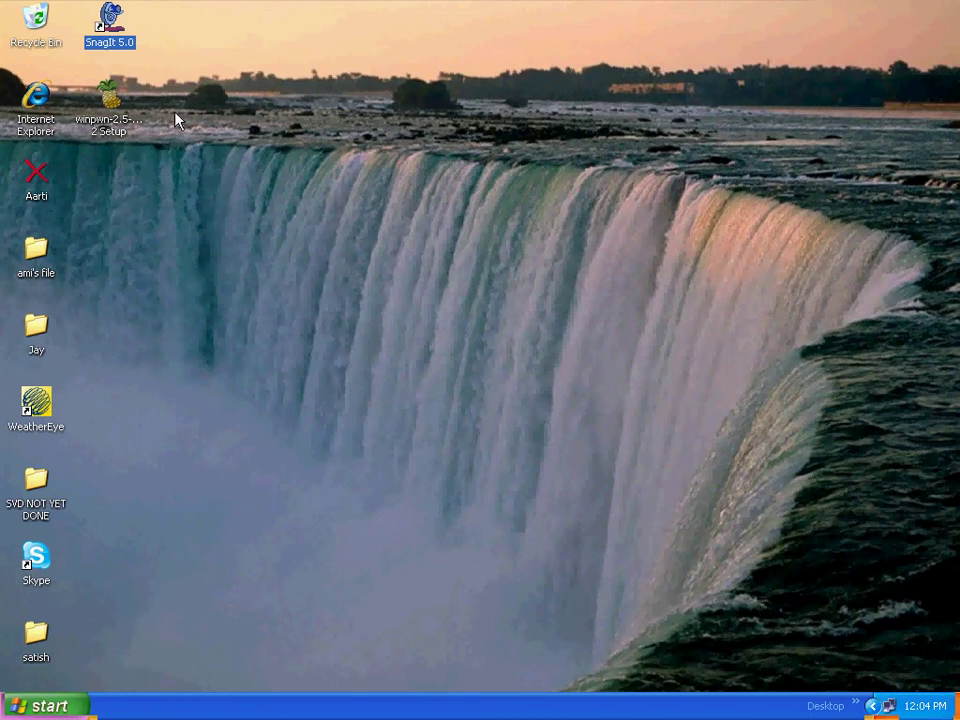
# Install winpwn-2.5 with both components into C:\Program Files\winpwn-2.5 and finish the setup wizard
pyautogui.click(115, 128)
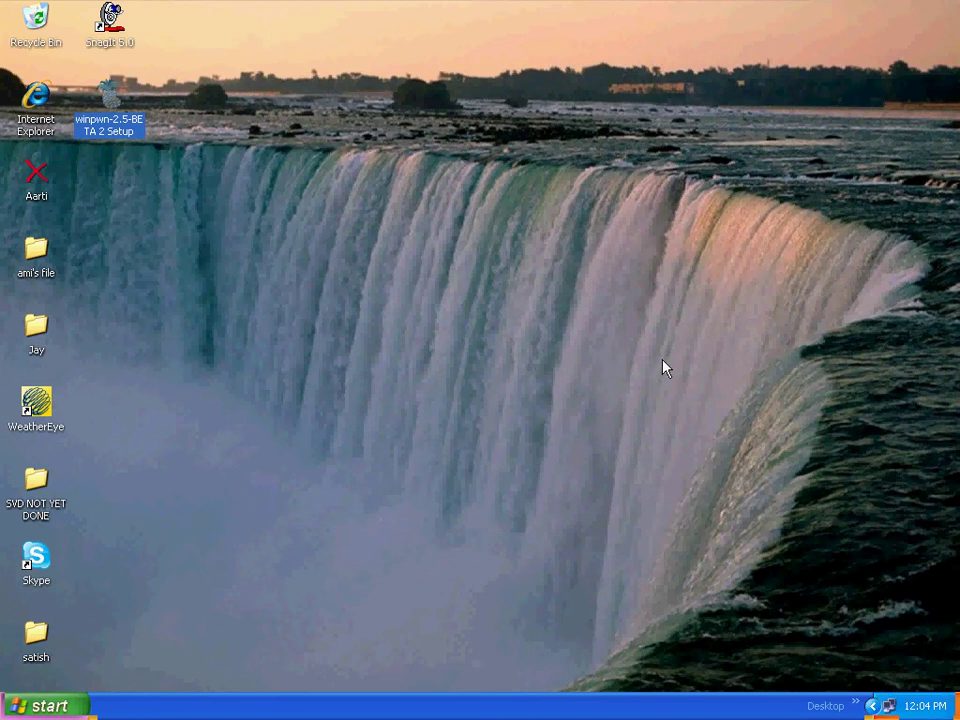
pyautogui.press('Return')
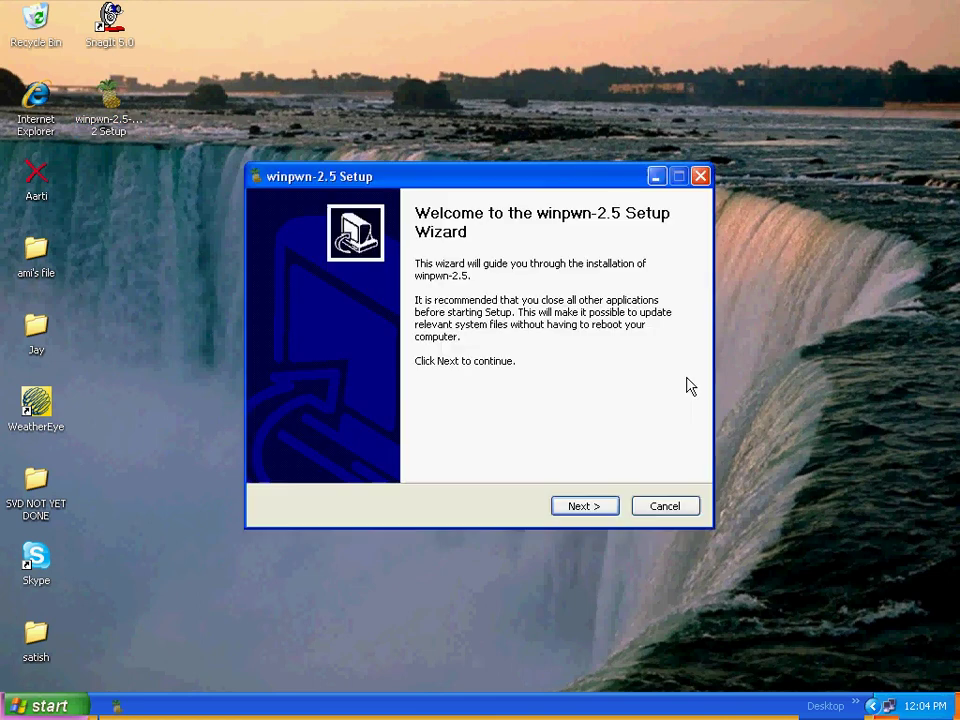
pyautogui.click(615, 510)
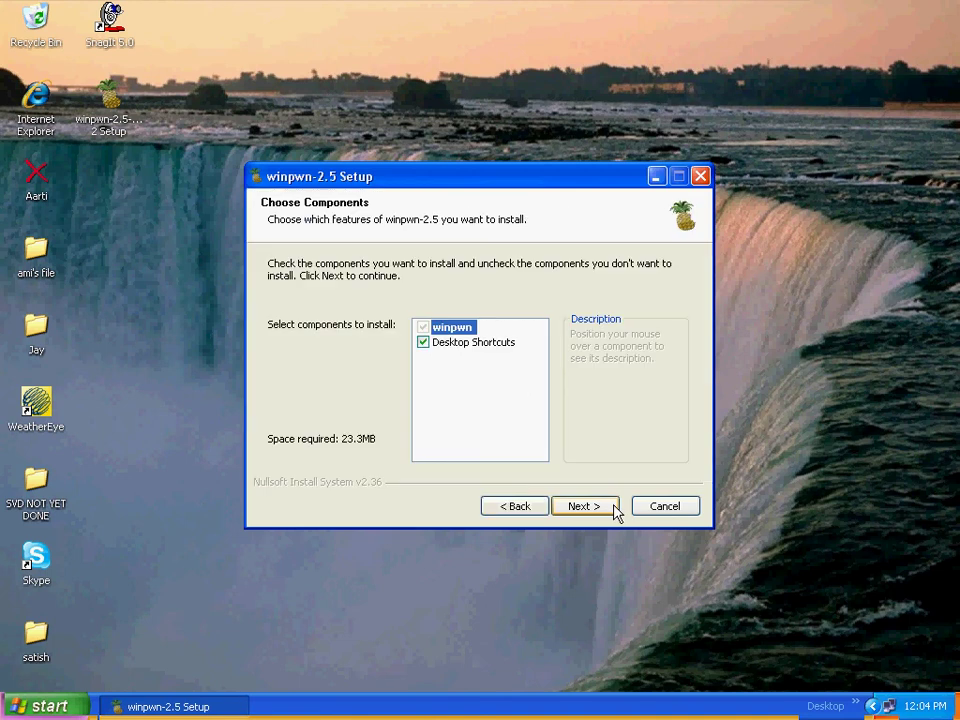
pyautogui.click(615, 510)
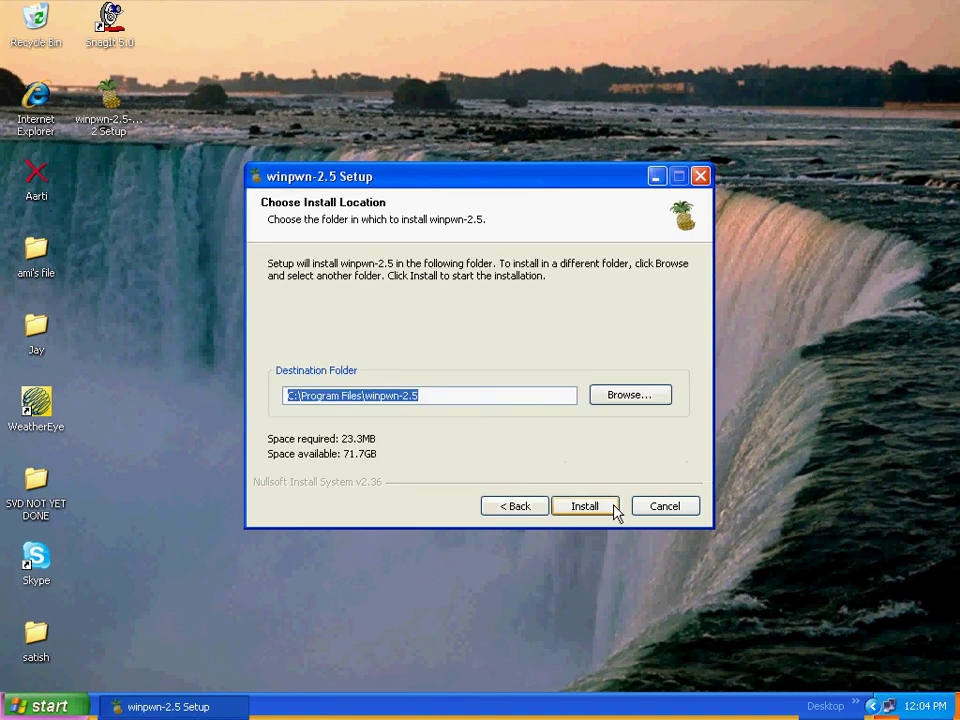
pyautogui.click(615, 510)
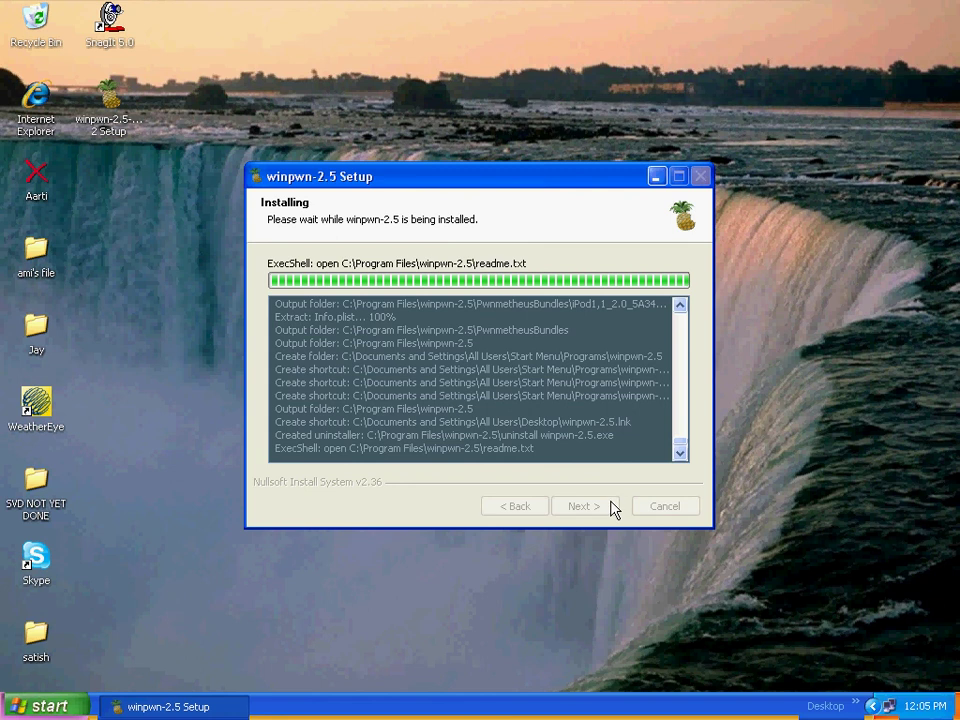
pyautogui.click(606, 508)
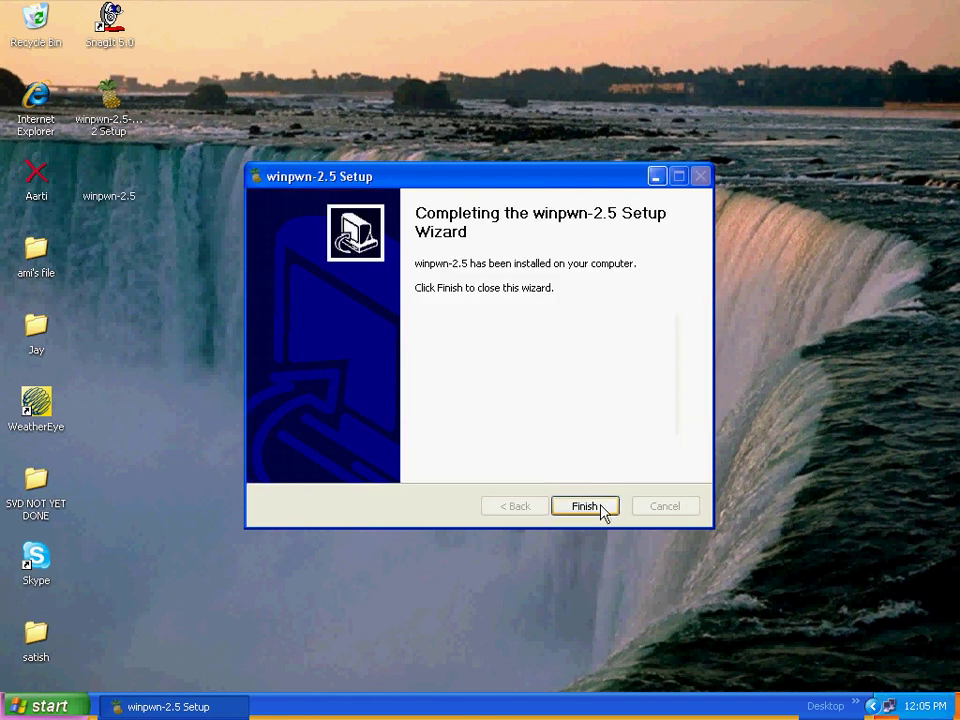
pyautogui.click(603, 508)
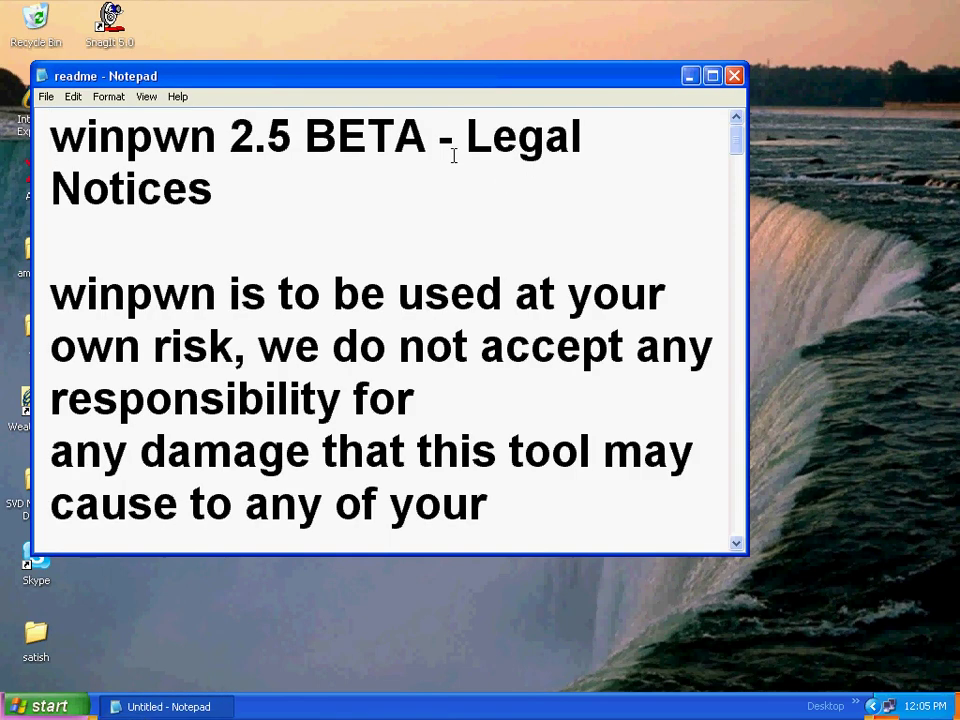
# Scroll the winpwn readme down to the thanks section, then close Notepad
pyautogui.click(727, 148)
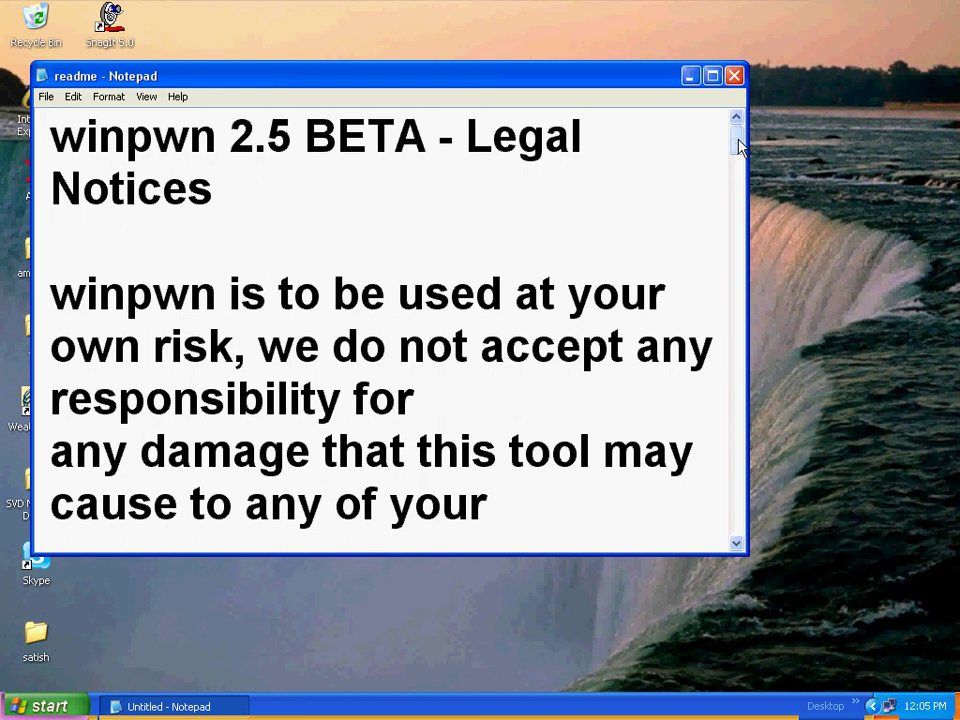
pyautogui.moveTo(738, 147); pyautogui.dragTo(738, 238)
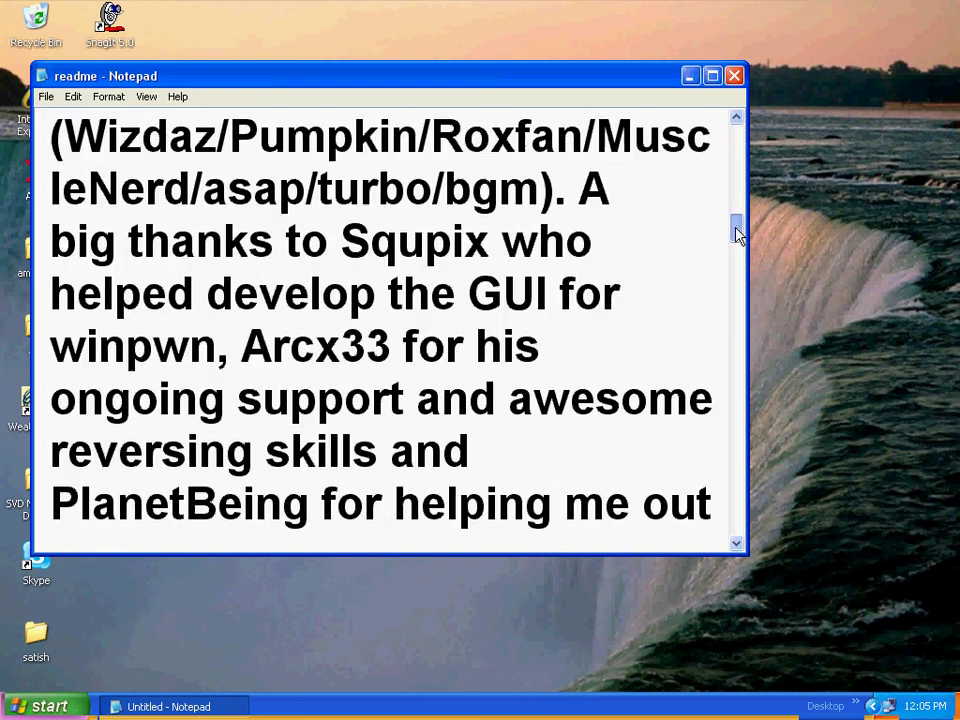
pyautogui.click(735, 80)
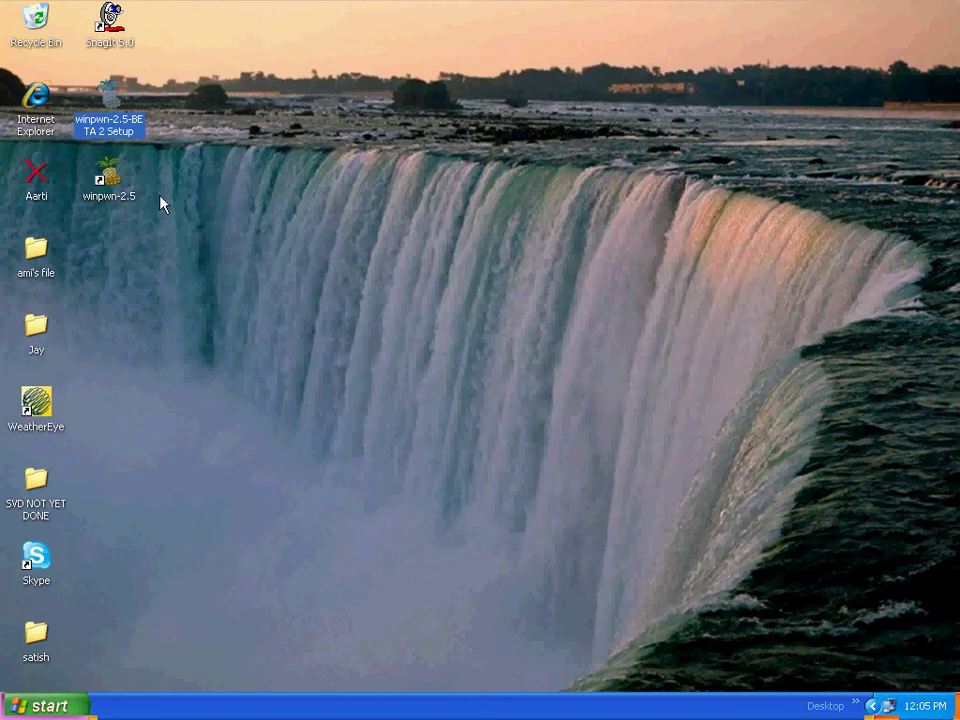
# Launch winpwn-2.5 from its desktop shortcut
pyautogui.doubleClick(118, 180)
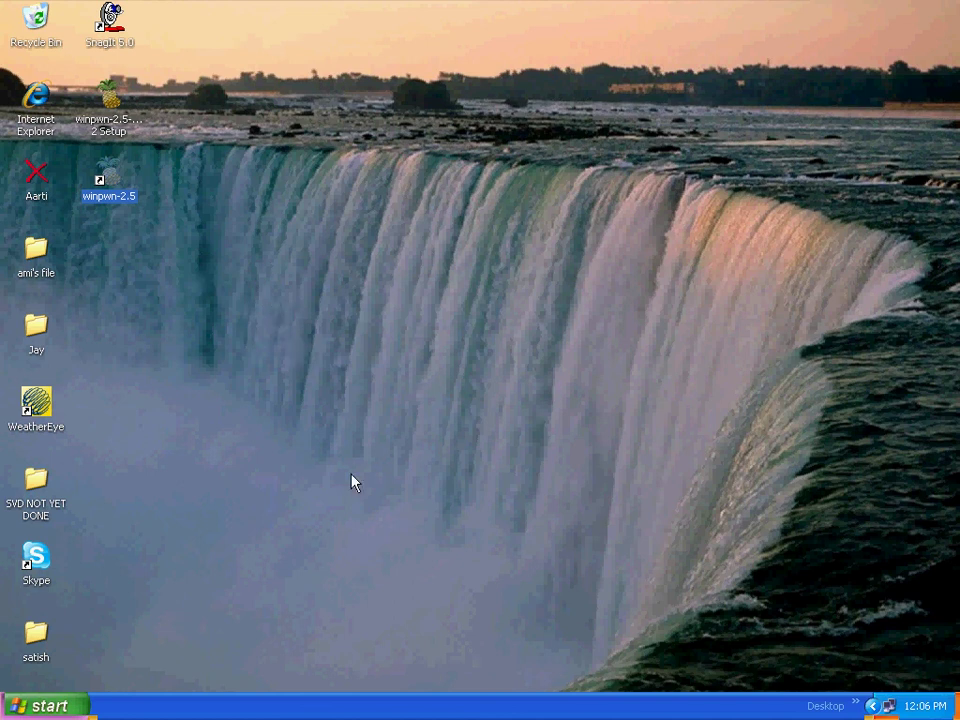
# Open Windows Task Manager from the taskbar and sort processes by image name
pyautogui.rightClick(391, 709)
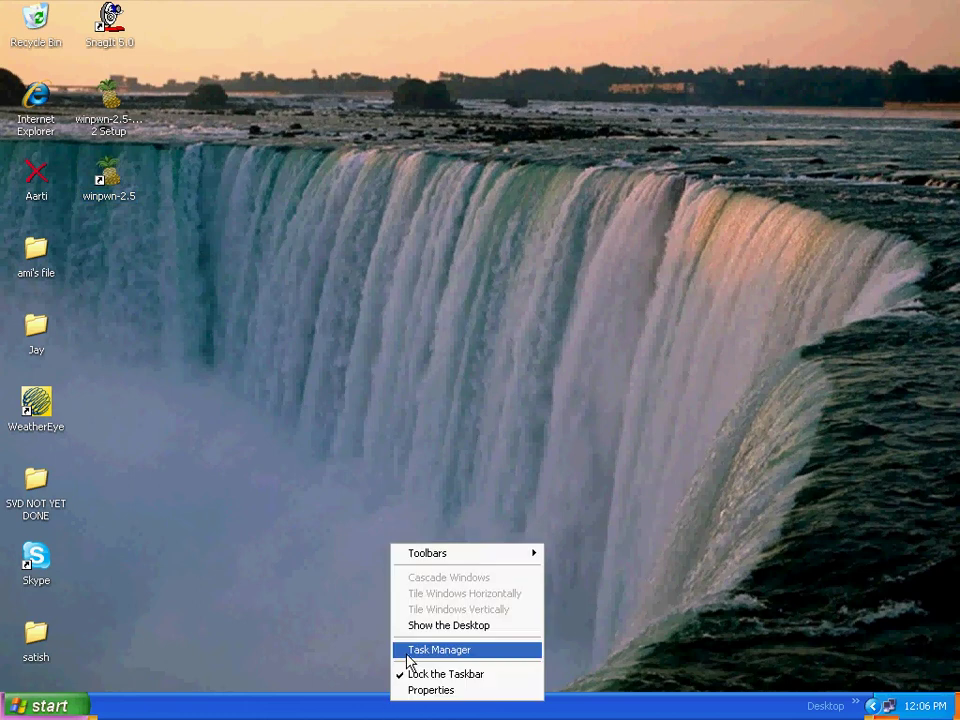
pyautogui.click(407, 662)
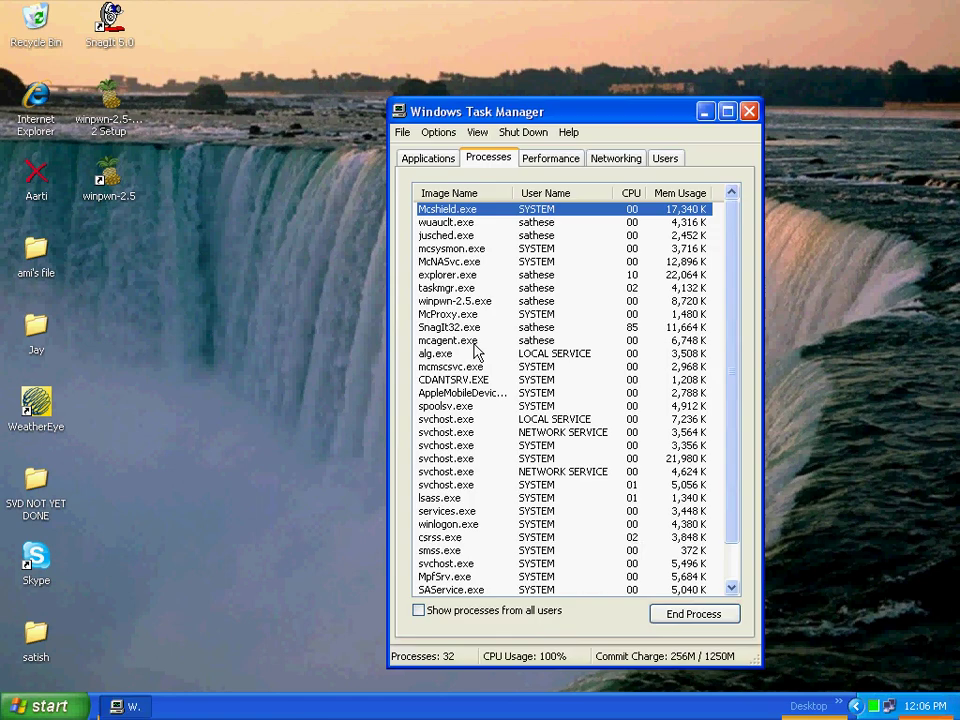
pyautogui.click(460, 193)
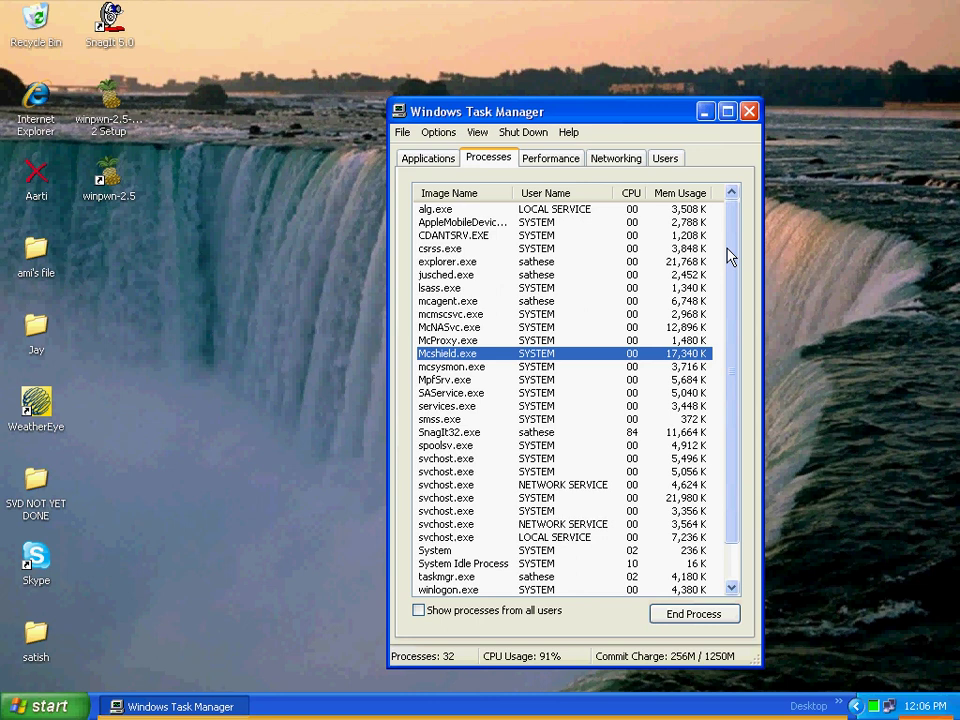
pyautogui.moveTo(731, 260); pyautogui.dragTo(729, 330)
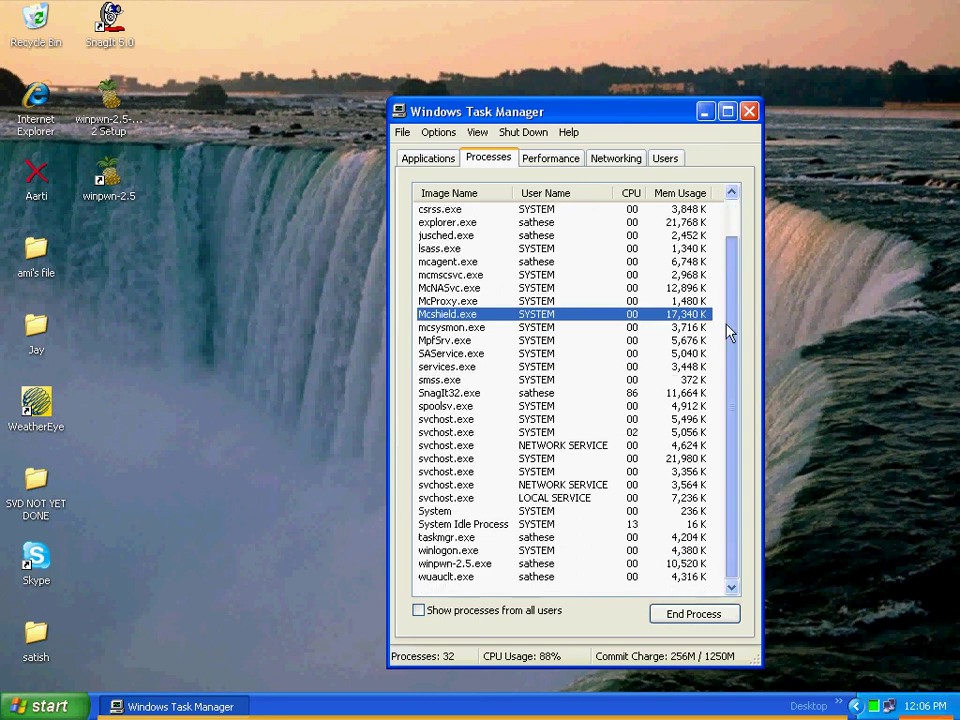
# Set the winpwn-2.5.exe process priority to Realtime and confirm the warning
pyautogui.click(468, 566)
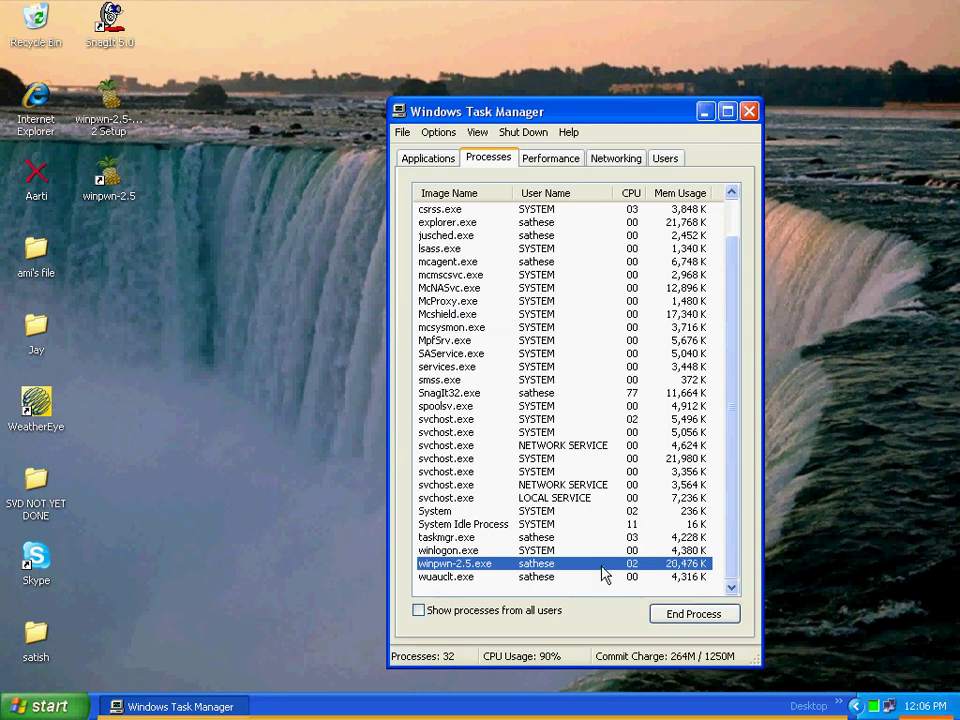
pyautogui.rightClick(602, 566)
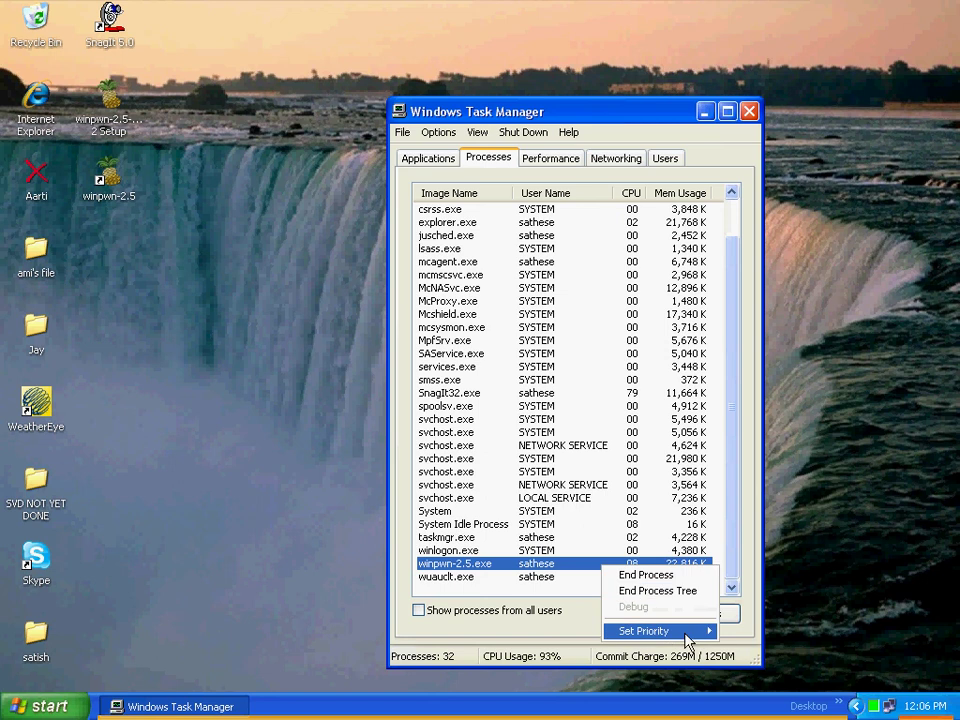
pyautogui.moveTo(710, 630)
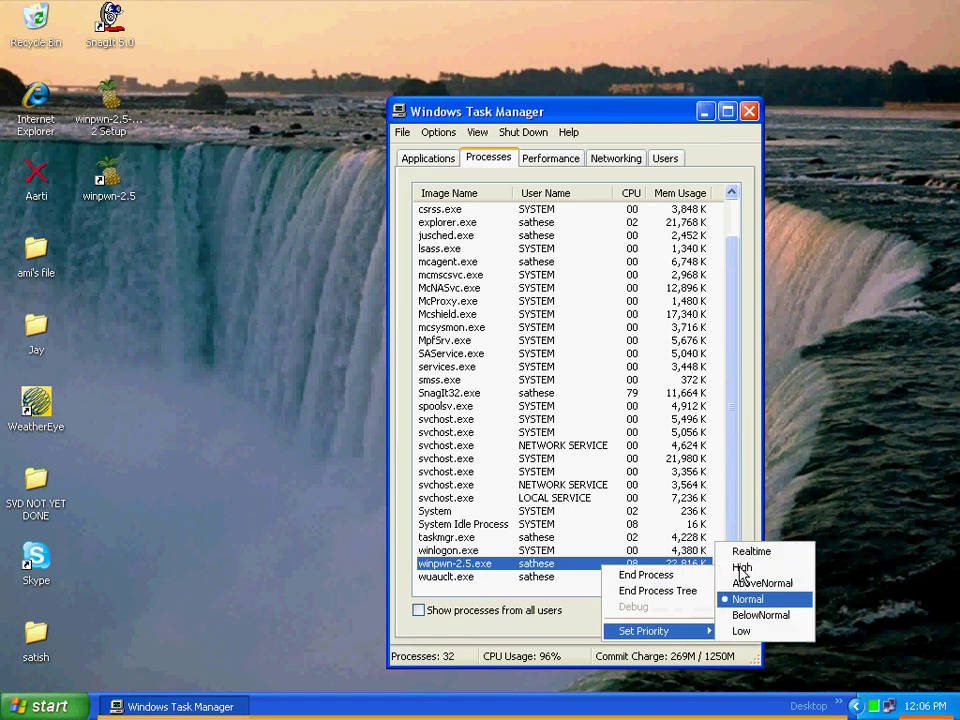
pyautogui.click(741, 553)
pyautogui.click(443, 411)
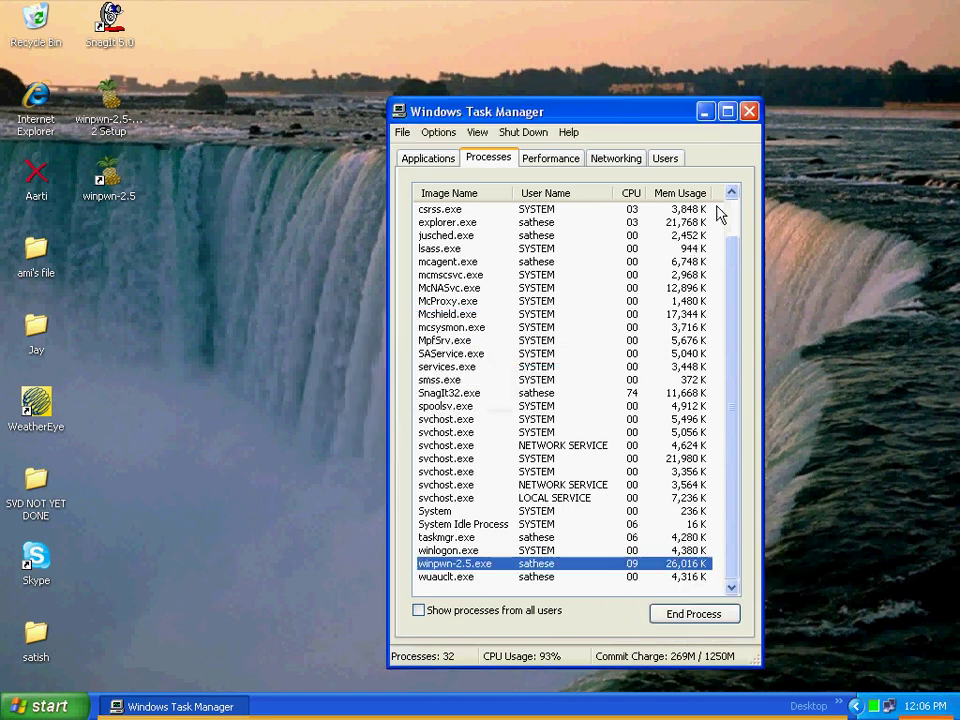
# Close Task Manager and refresh the desktop icons
pyautogui.click(750, 112)
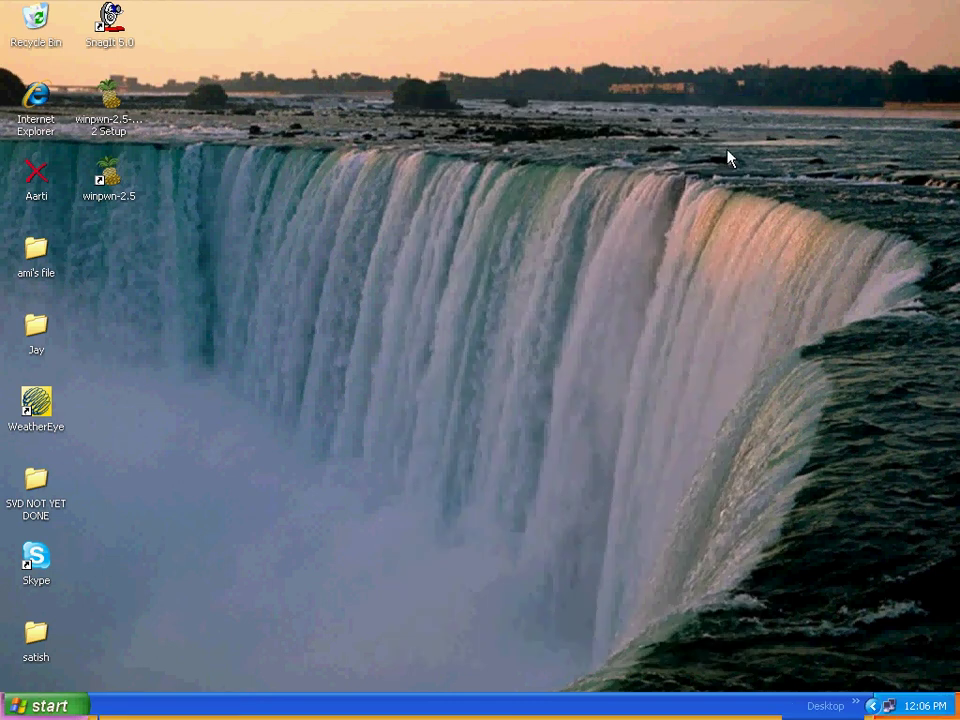
pyautogui.rightClick(480, 330)
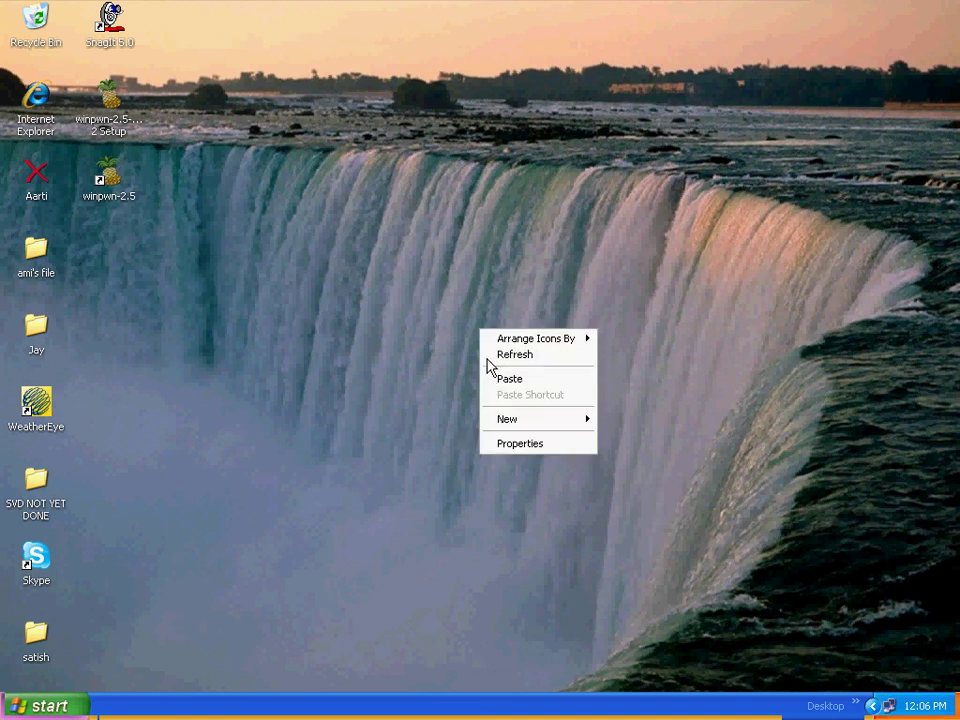
pyautogui.click(487, 356)
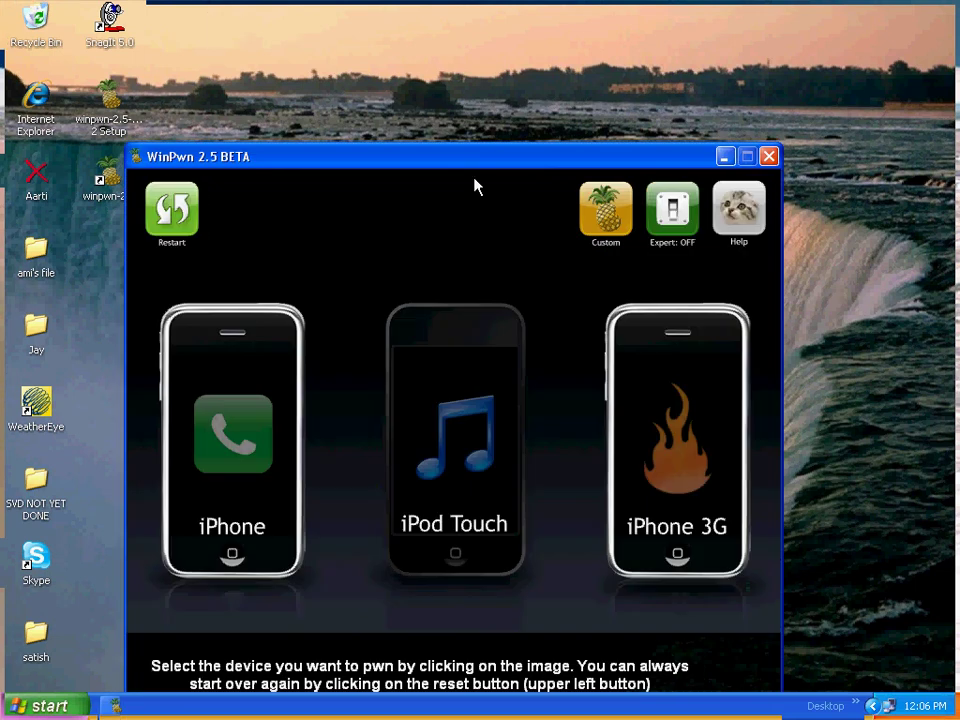
# Move the WinPwn window higher and try a device pick to view its firmware choices
pyautogui.moveTo(468, 160); pyautogui.dragTo(473, 98)
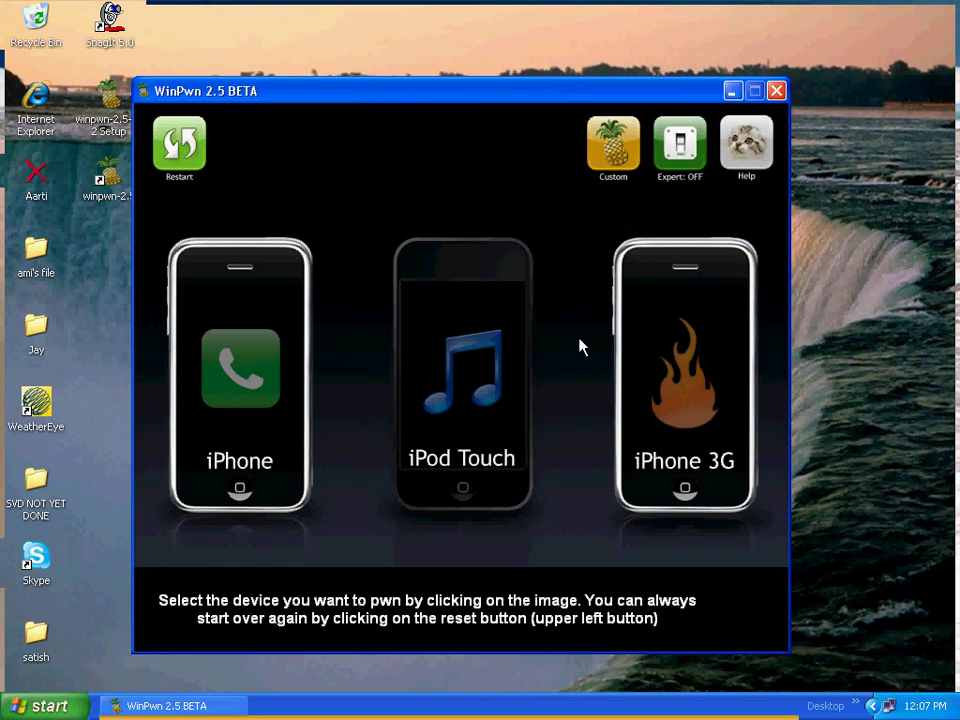
pyautogui.click(516, 395)
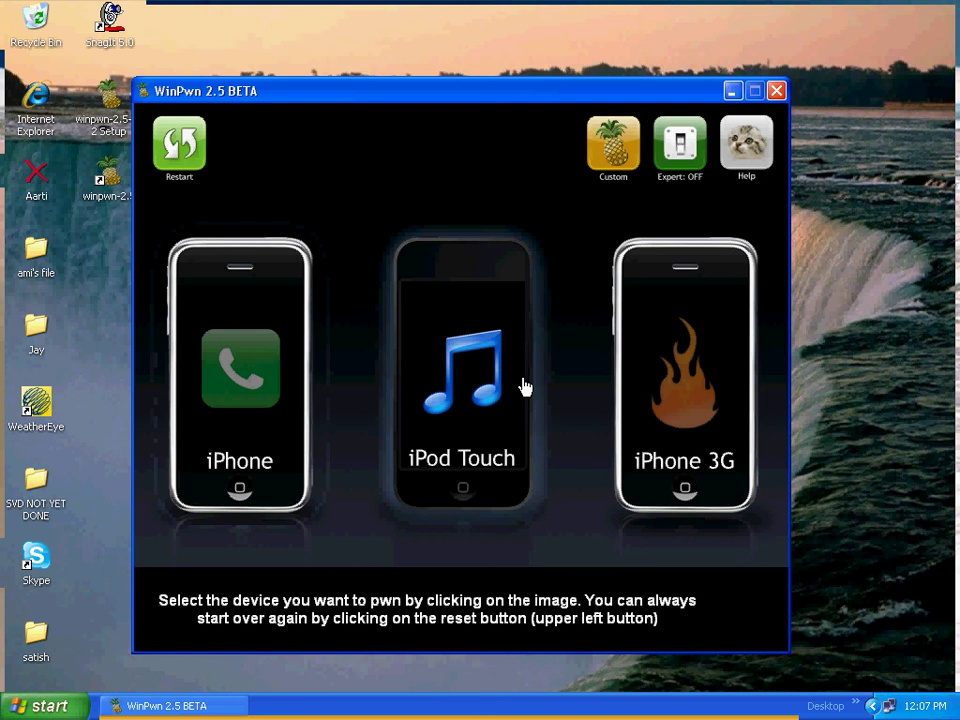
pyautogui.click(300, 399)
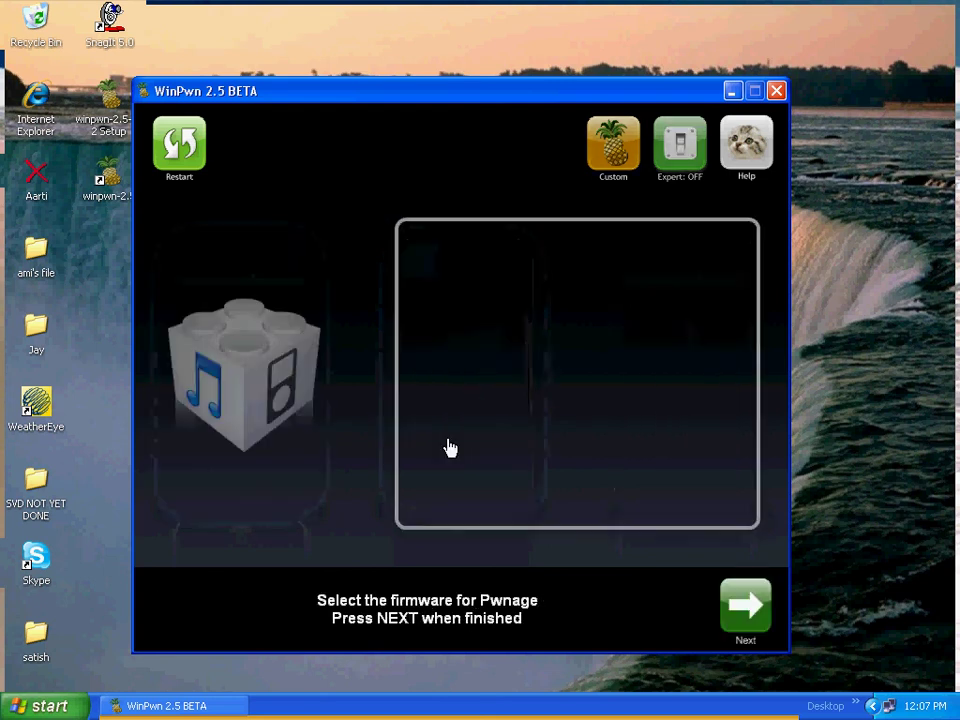
# Restart repeatedly to preview the firmware choices for iPod Touch and iPhone 3G
pyautogui.click(179, 145)
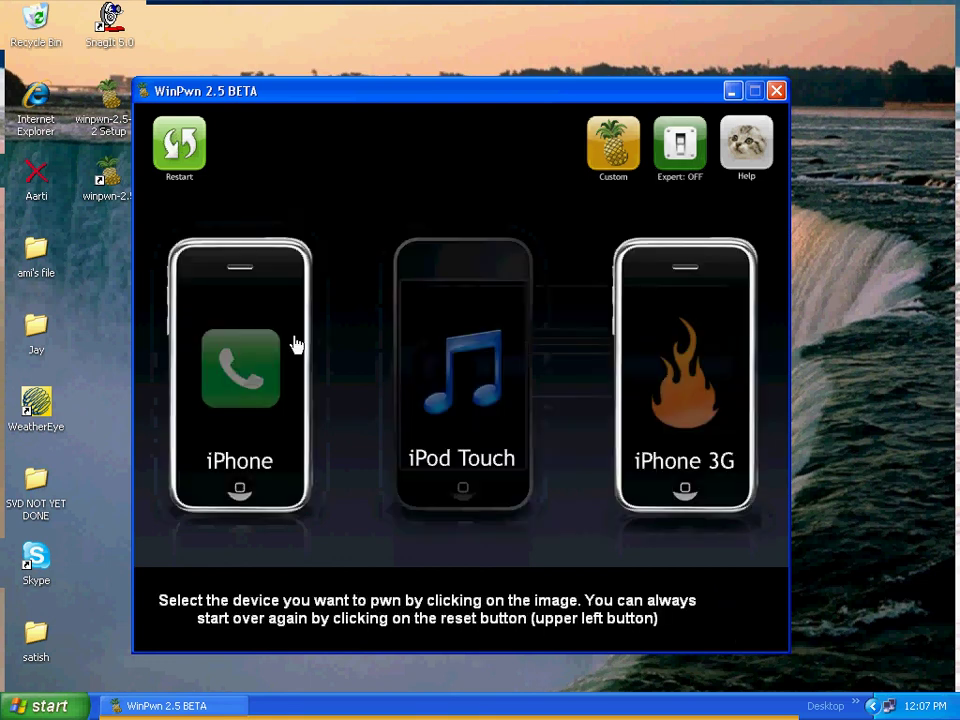
pyautogui.click(466, 391)
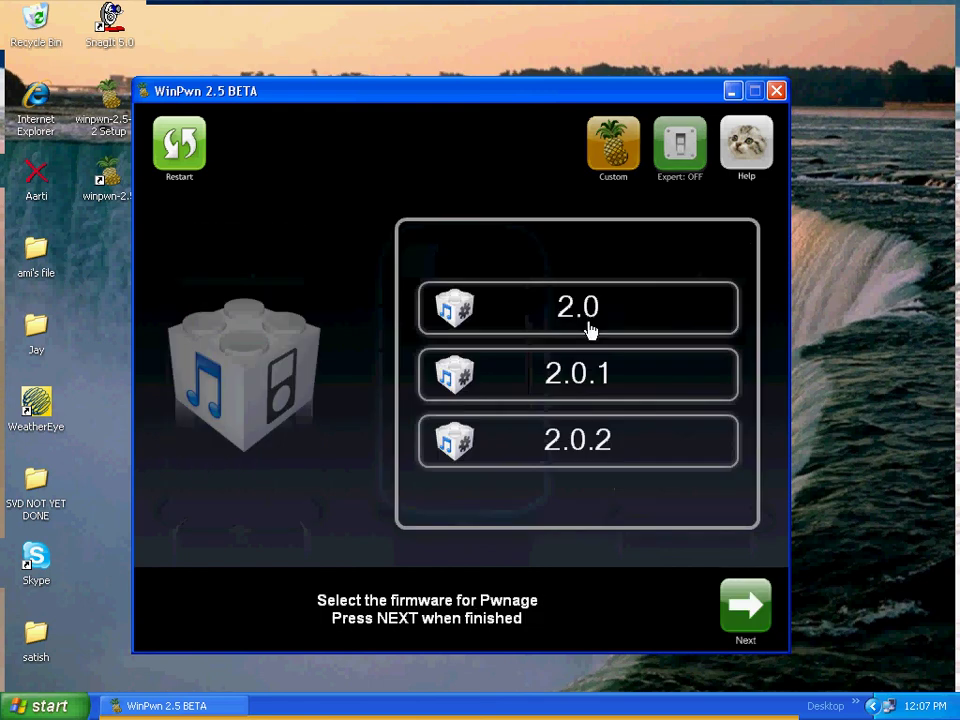
pyautogui.click(176, 149)
pyautogui.click(691, 424)
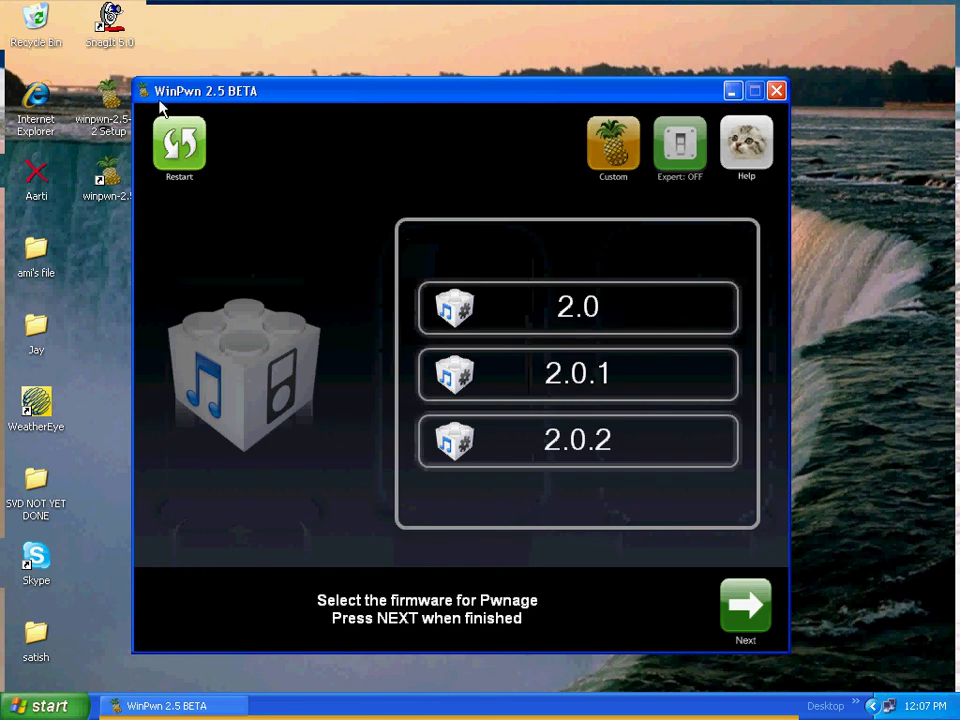
pyautogui.click(181, 146)
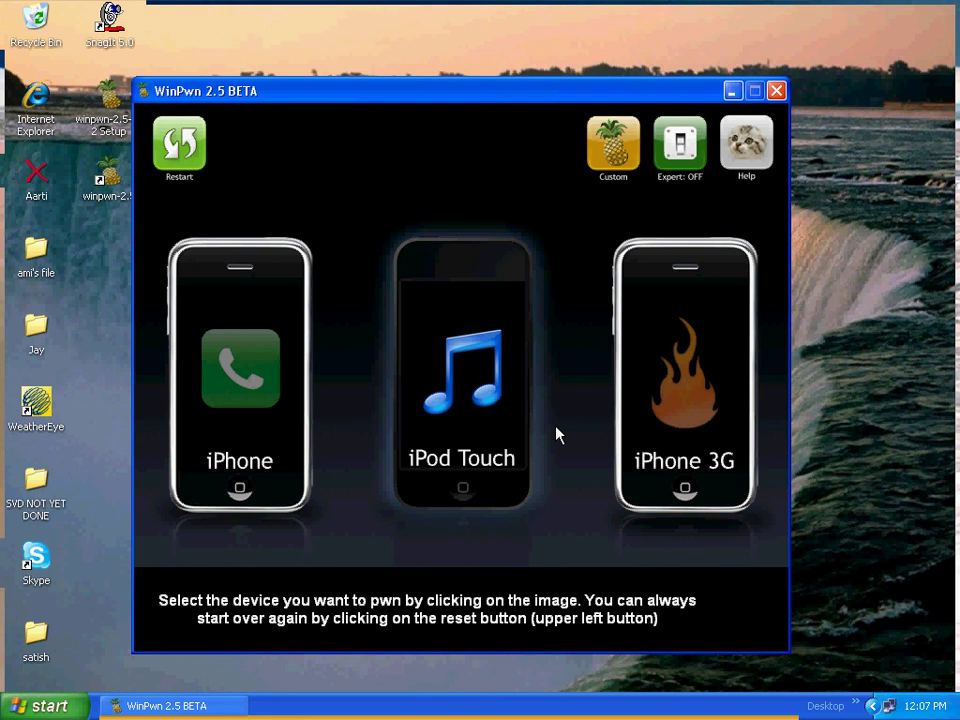
# Choose iPhone 3G with firmware 2.0.2, answer the carrier question, and accept custom logos
pyautogui.click(705, 444)
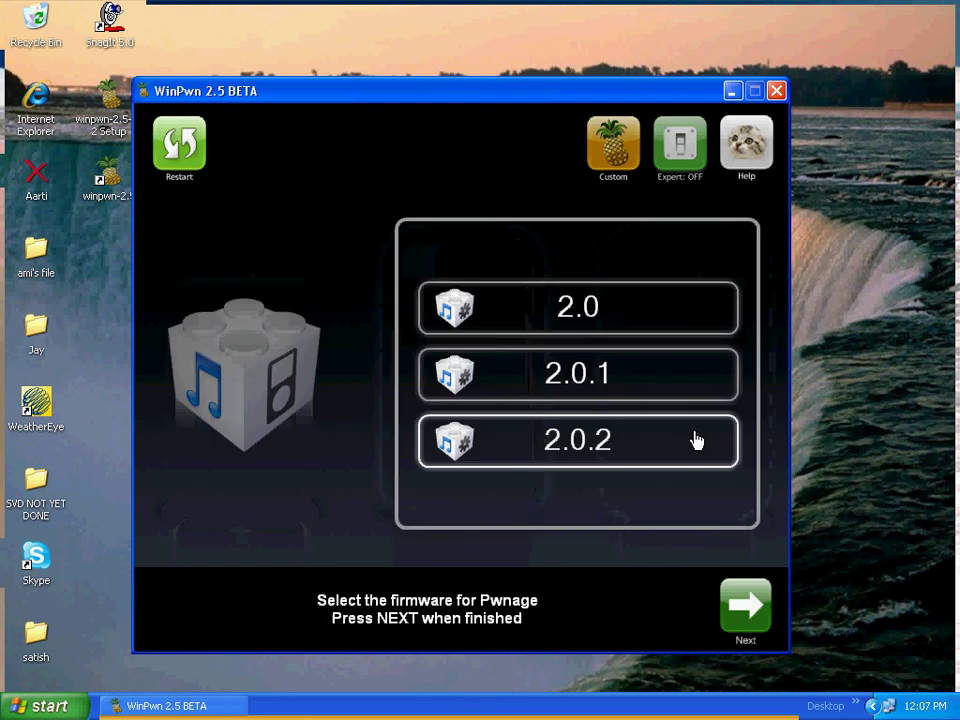
pyautogui.click(583, 443)
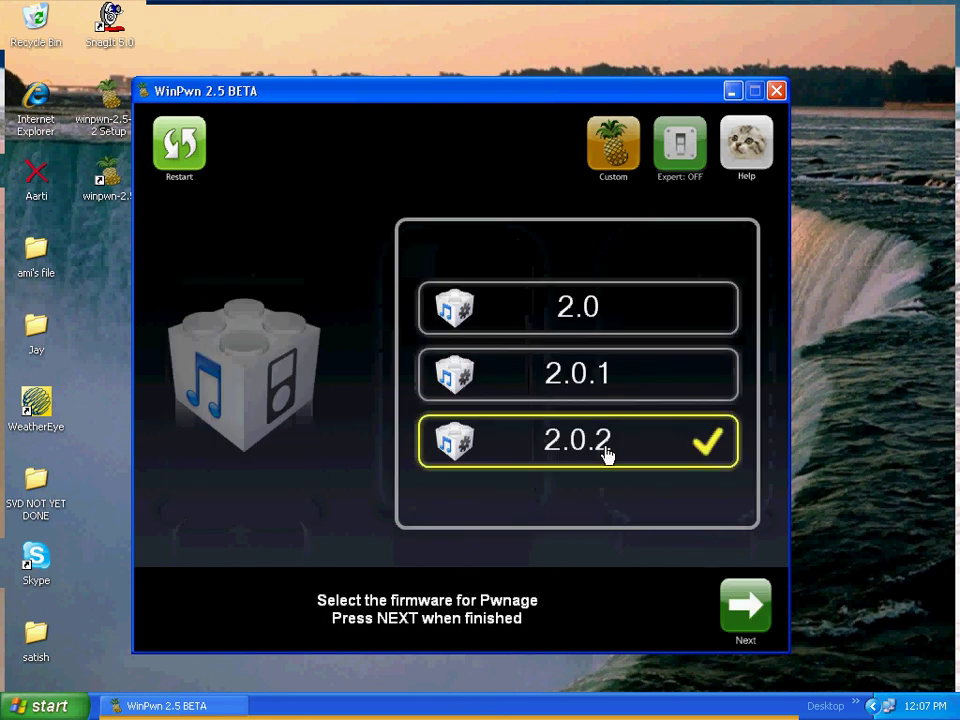
pyautogui.click(742, 607)
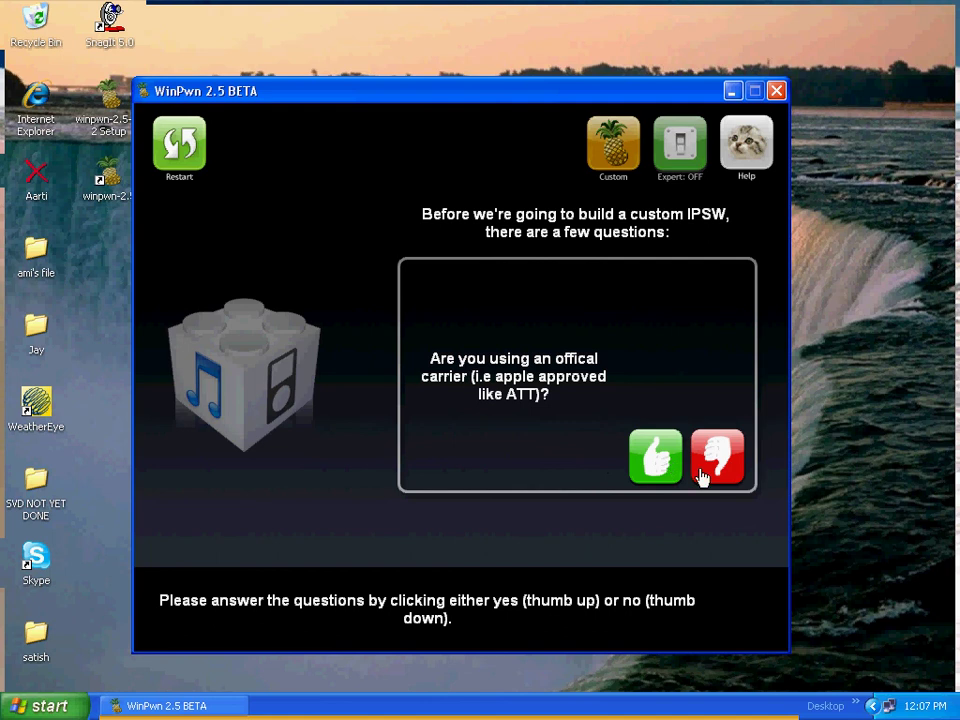
pyautogui.click(665, 468)
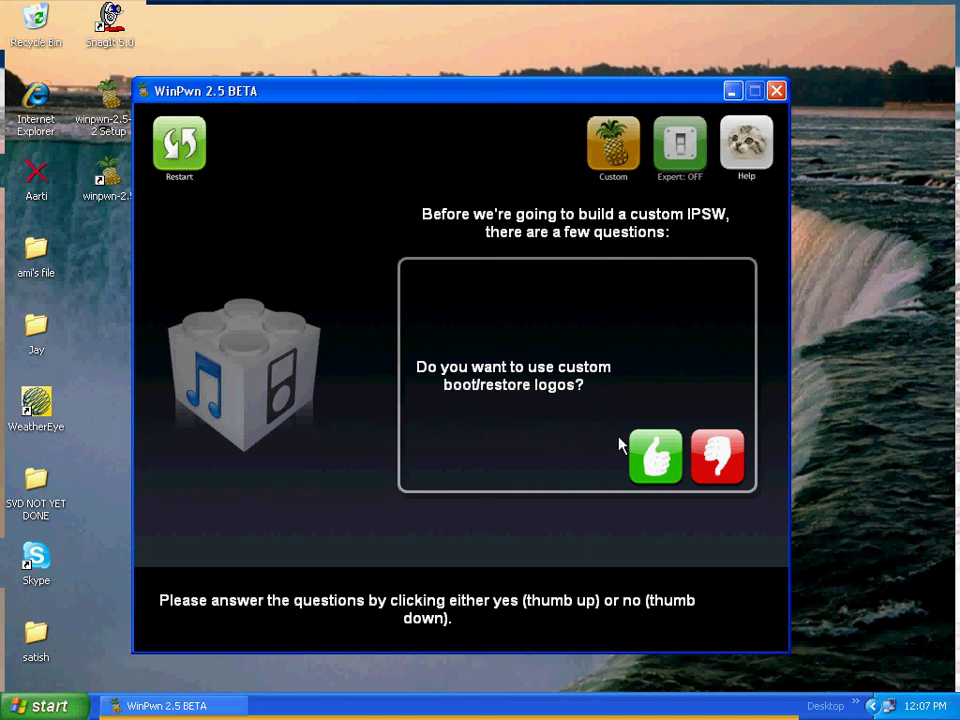
pyautogui.click(673, 465)
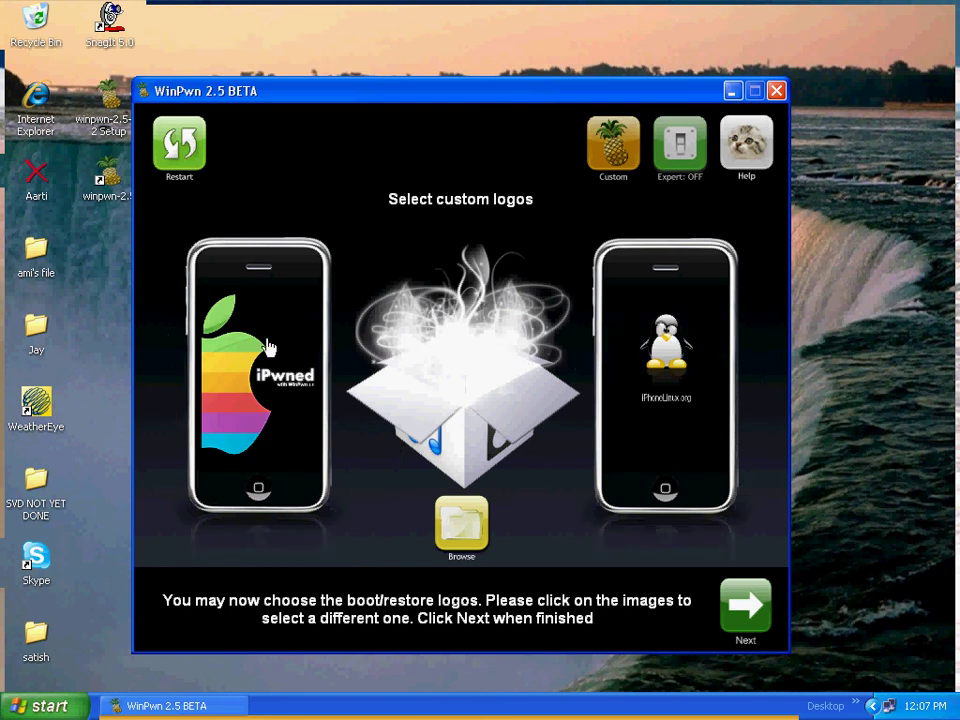
# Open and cancel the restore logo browser, then start building the custom IPSW
pyautogui.click(636, 350)
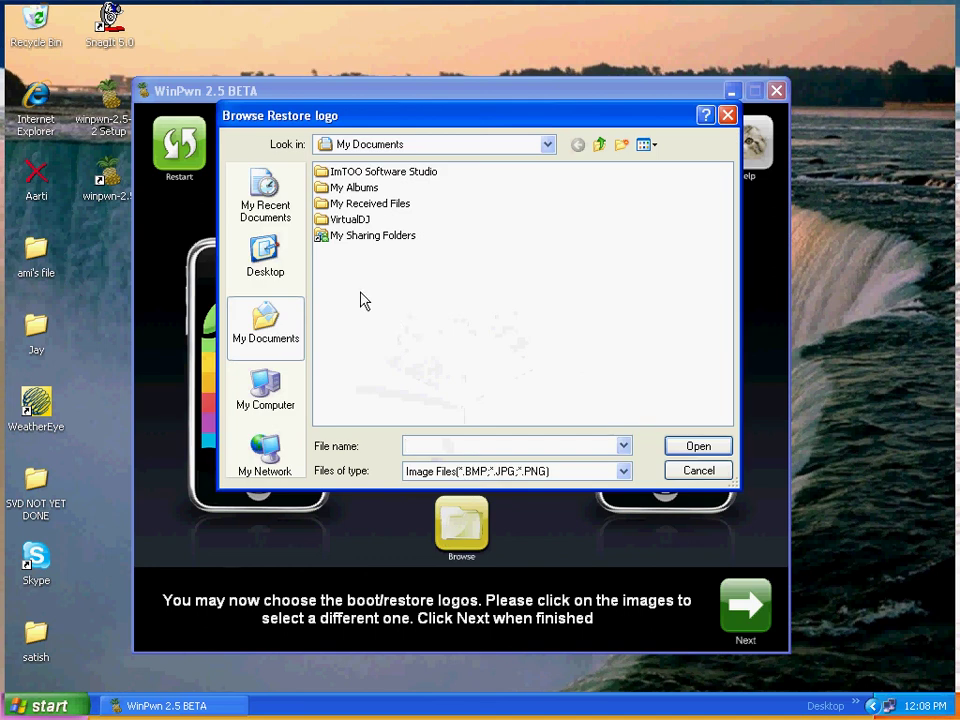
pyautogui.click(711, 471)
pyautogui.click(742, 605)
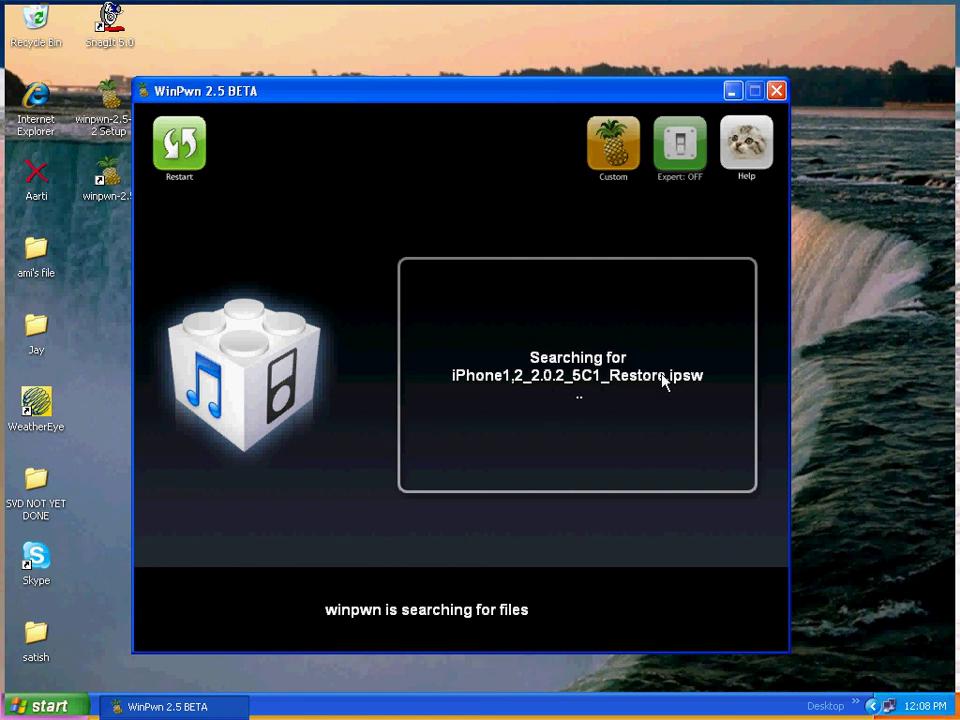
# Restart WinPwn to the device choice and then close its window
pyautogui.click(488, 461)
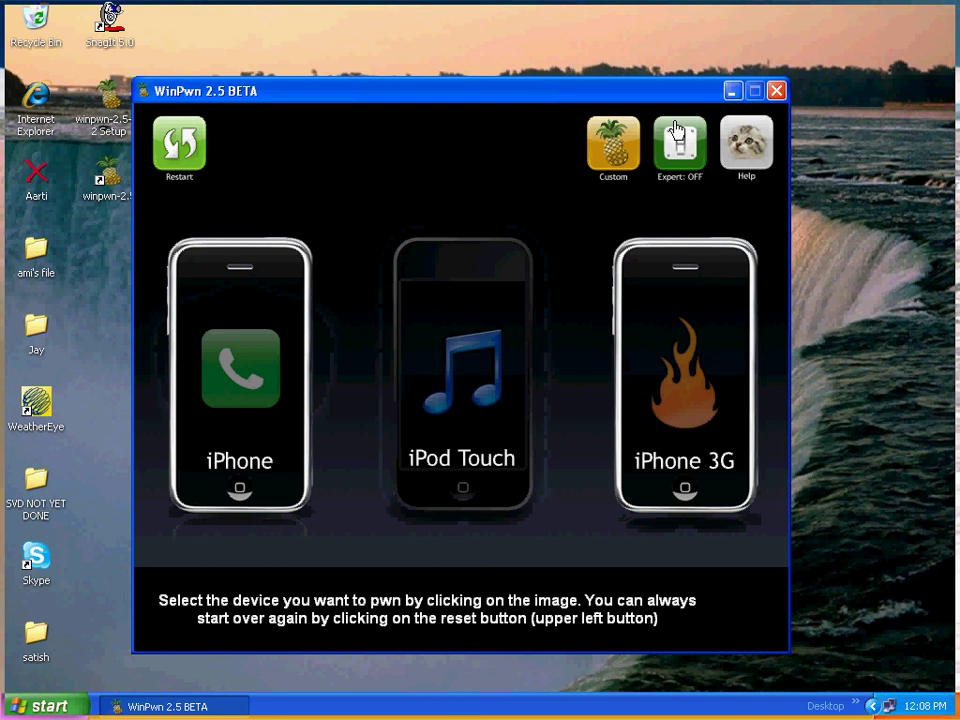
pyautogui.click(777, 91)
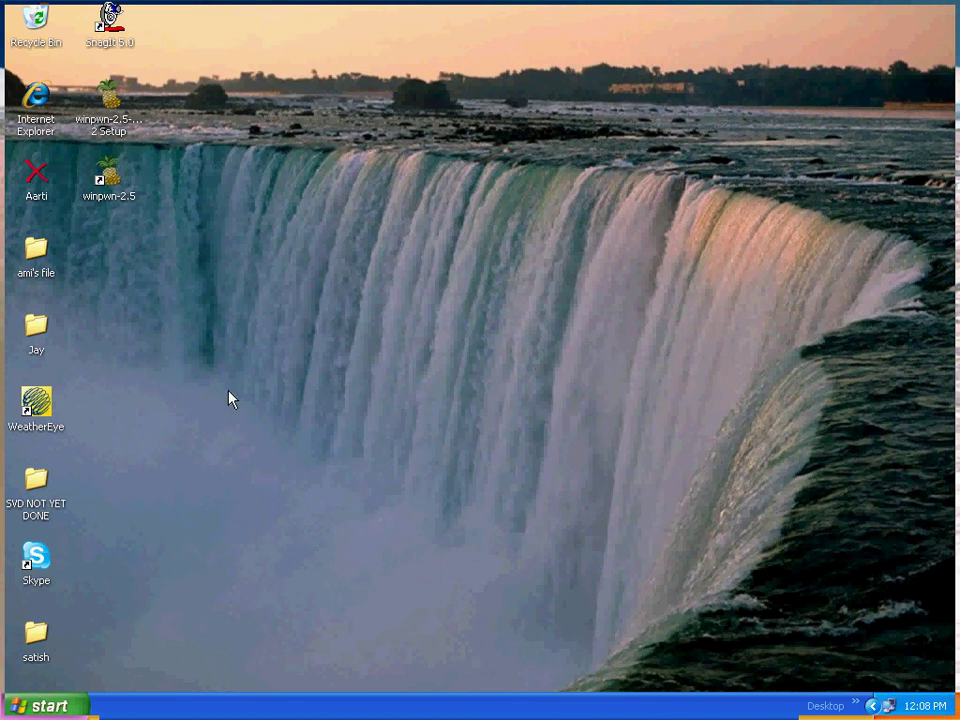